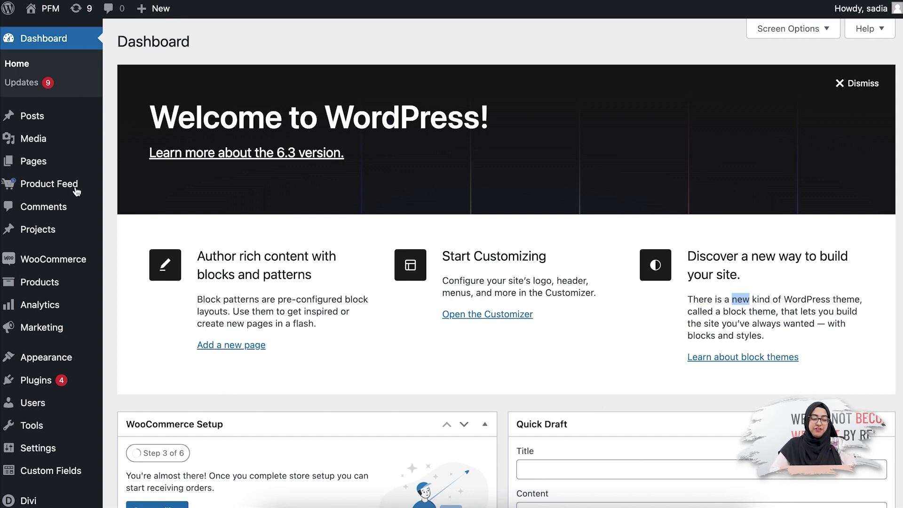
# Step: Create a new product feed titled 'Mirakl Feed'
pyautogui.moveTo(72, 189)
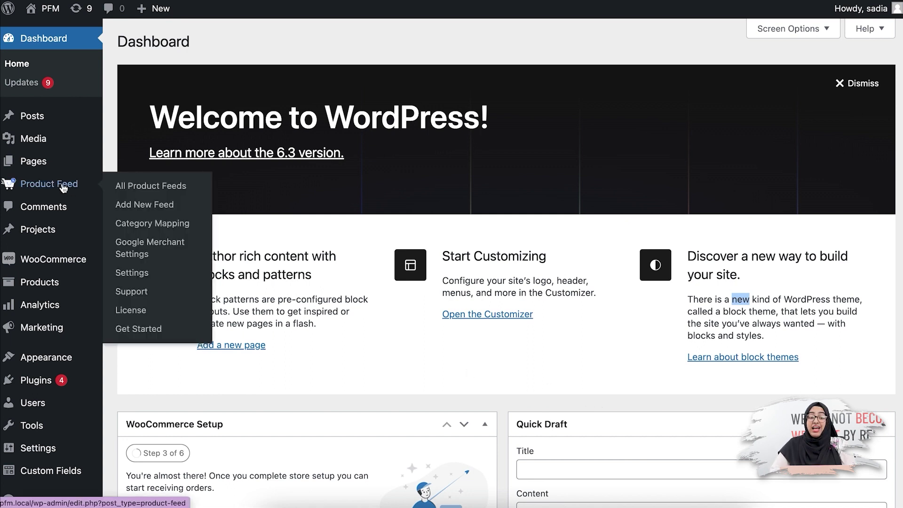
pyautogui.click(141, 209)
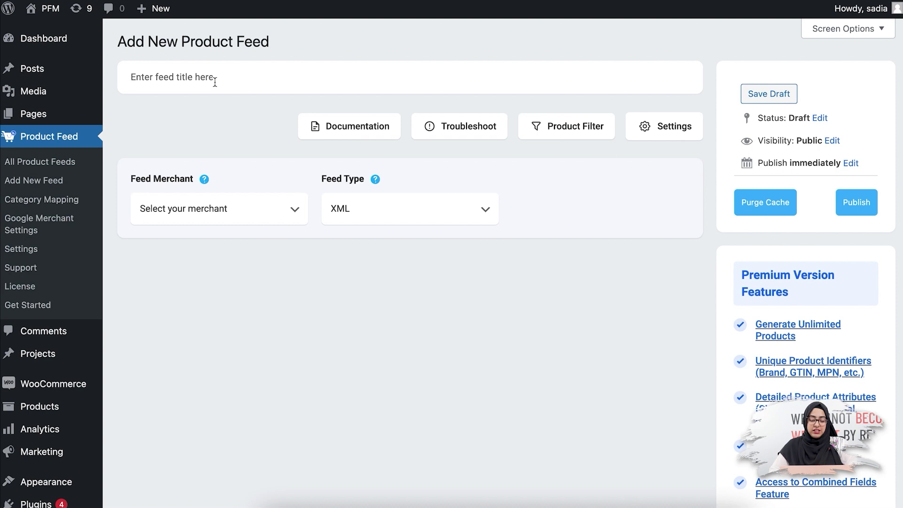
pyautogui.write('Mira')
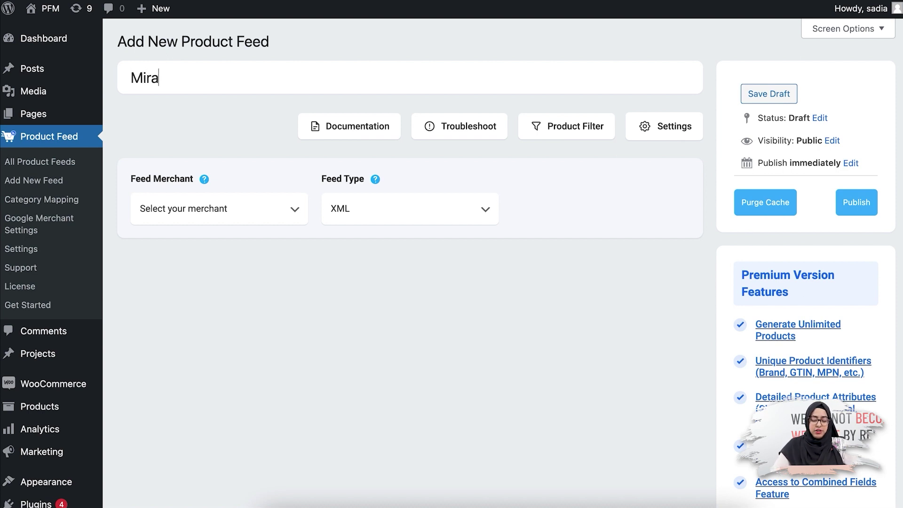
pyautogui.write('kl F')
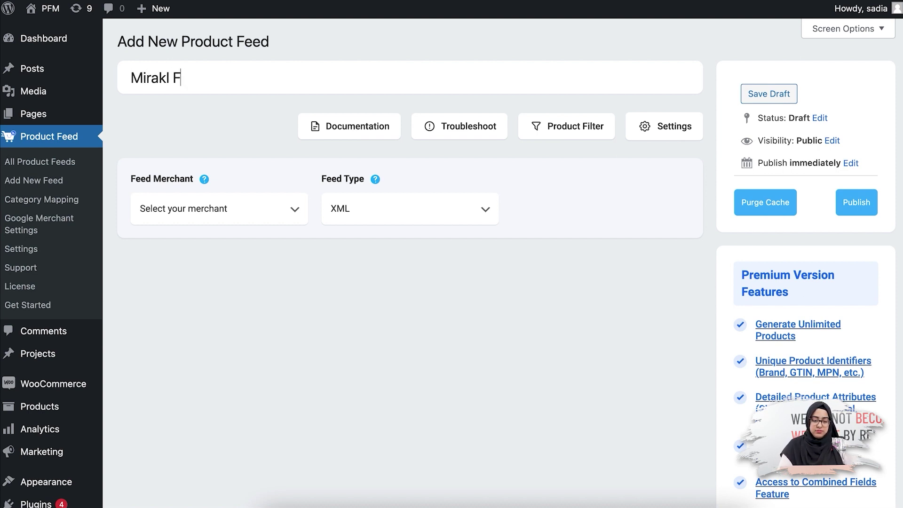
pyautogui.write('eed')
pyautogui.press('BackSpace')
pyautogui.write('eed')
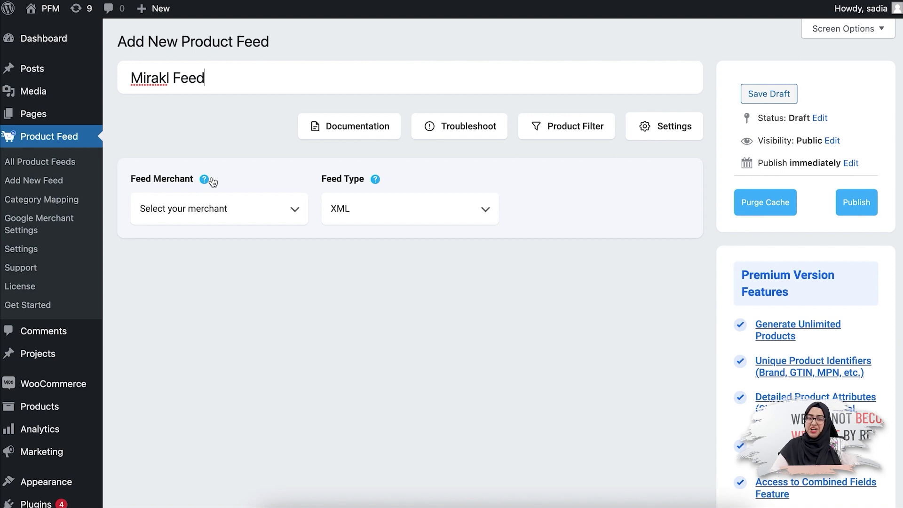
# Step: Choose Mirakl as the feed merchant
pyautogui.click(212, 211)
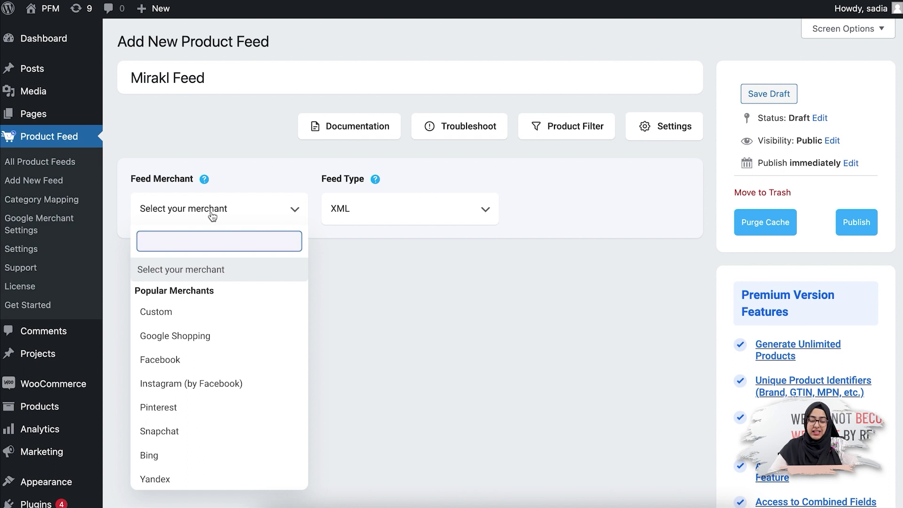
pyautogui.write('mira')
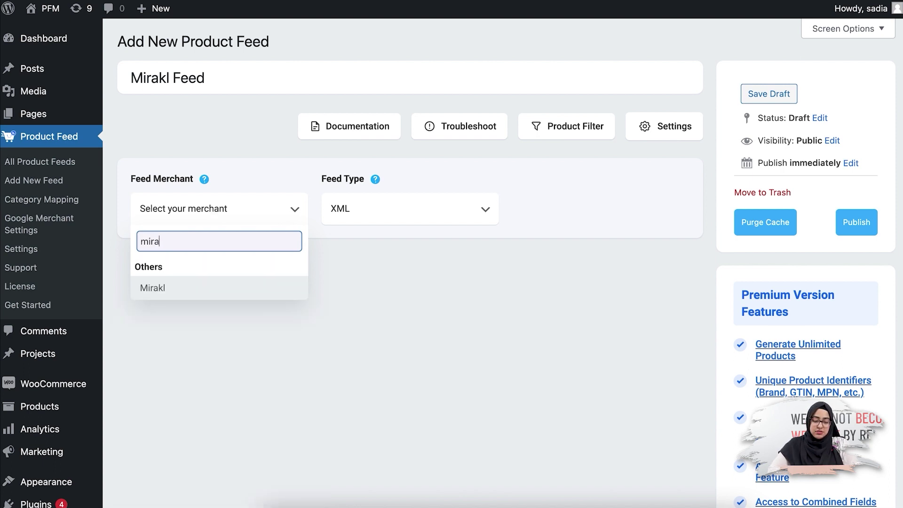
pyautogui.click(195, 295)
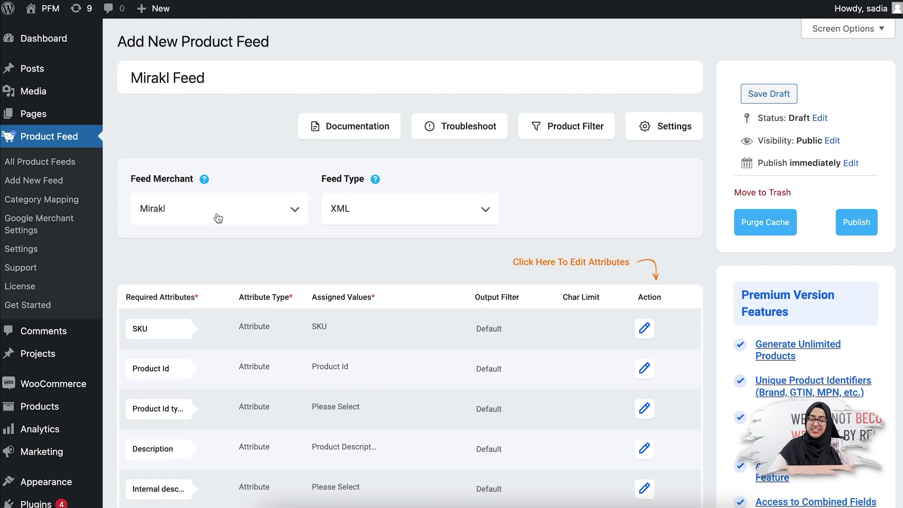
pyautogui.scroll(-8, 244, 183)
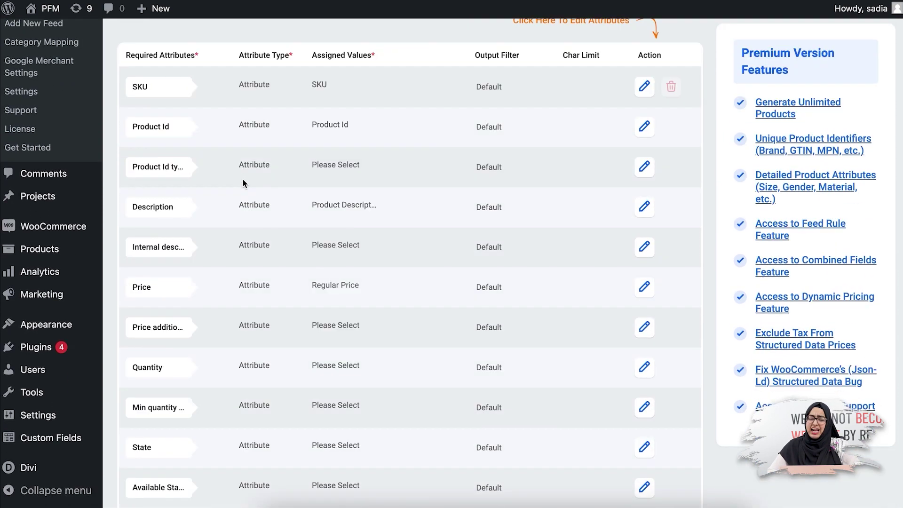
pyautogui.scroll(-5, 243, 181)
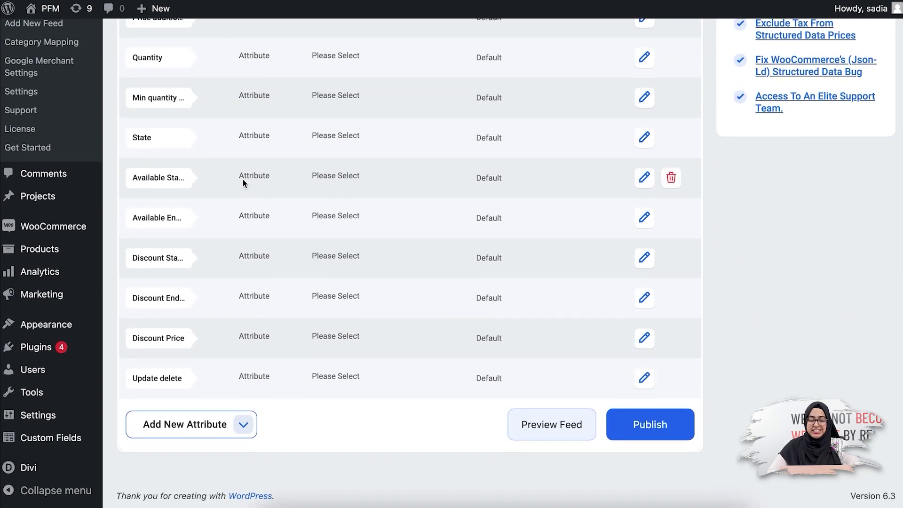
pyautogui.scroll(2, 243, 182)
pyautogui.scroll(7, 249, 226)
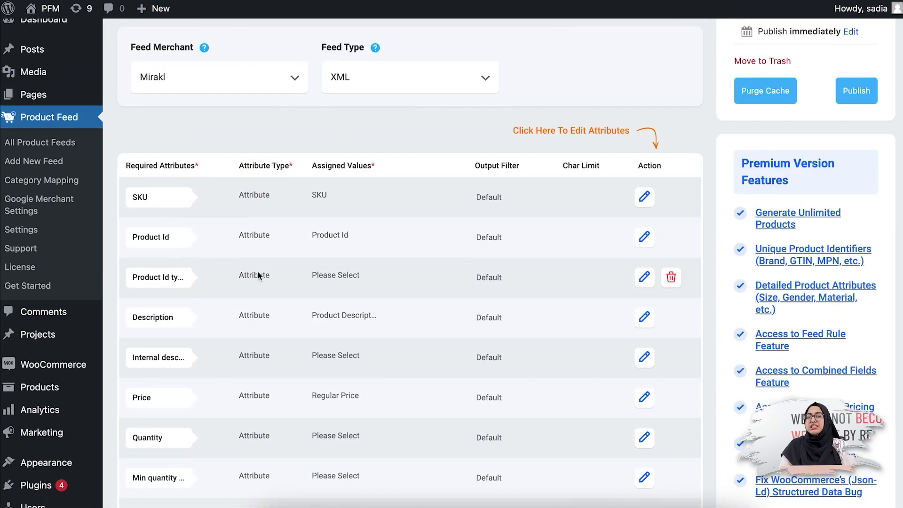
pyautogui.scroll(-7, 254, 271)
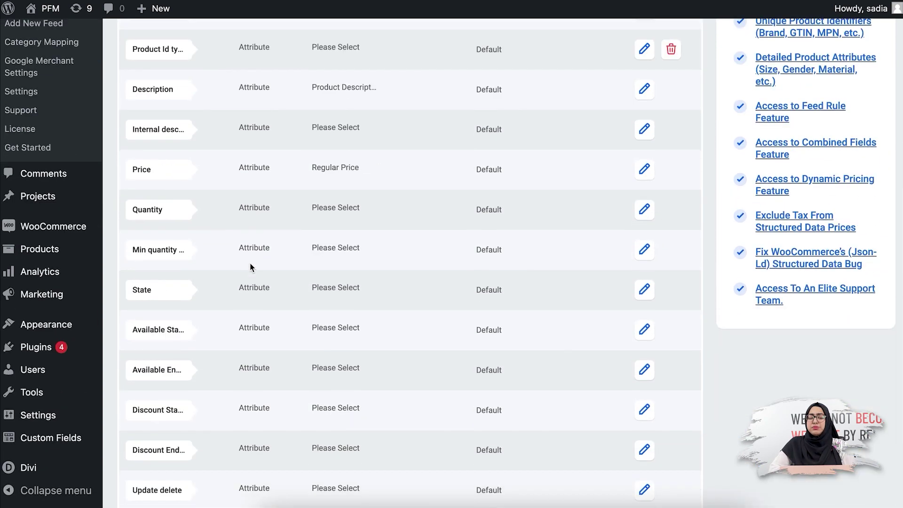
pyautogui.scroll(3, 250, 267)
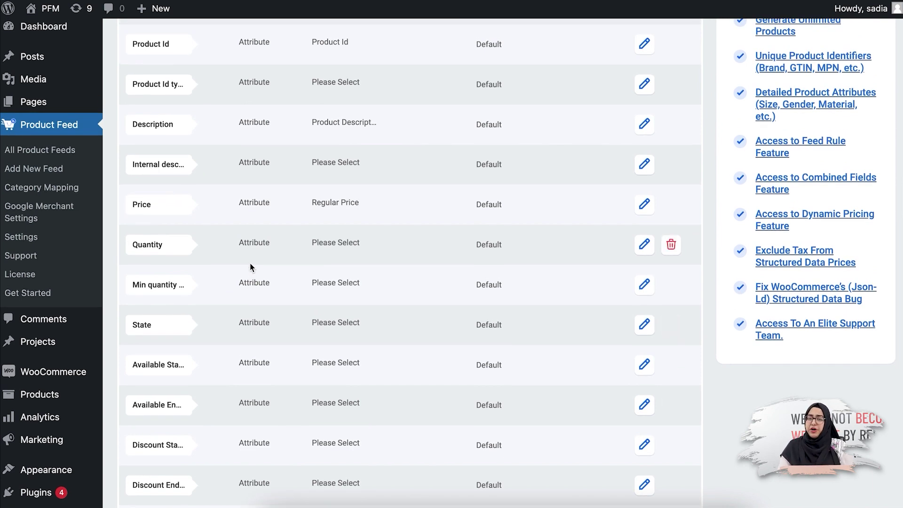
pyautogui.scroll(2, 250, 266)
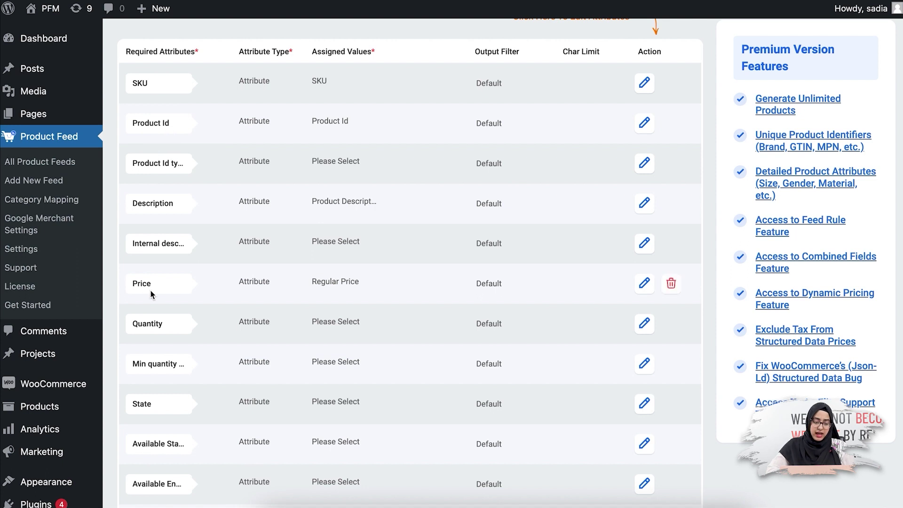
pyautogui.scroll(-1, 168, 322)
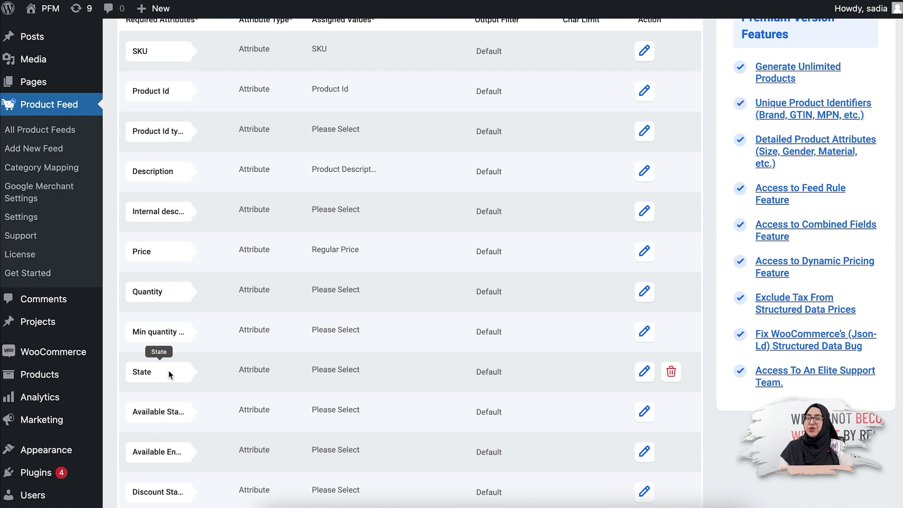
pyautogui.scroll(2, 146, 151)
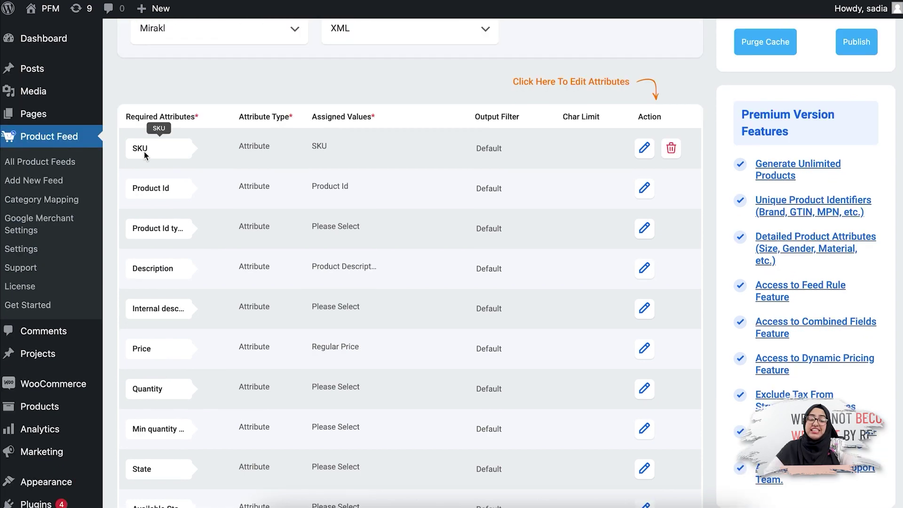
pyautogui.click(645, 149)
pyautogui.click(346, 160)
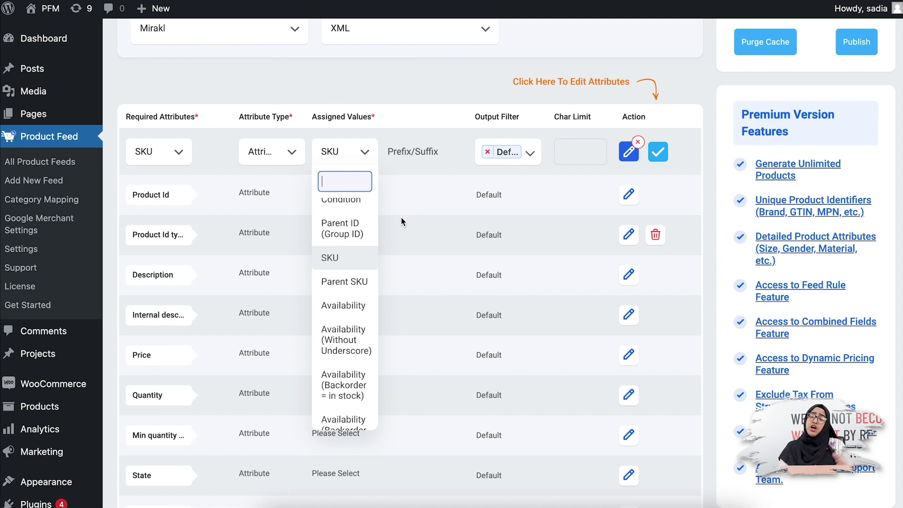
pyautogui.click(171, 195)
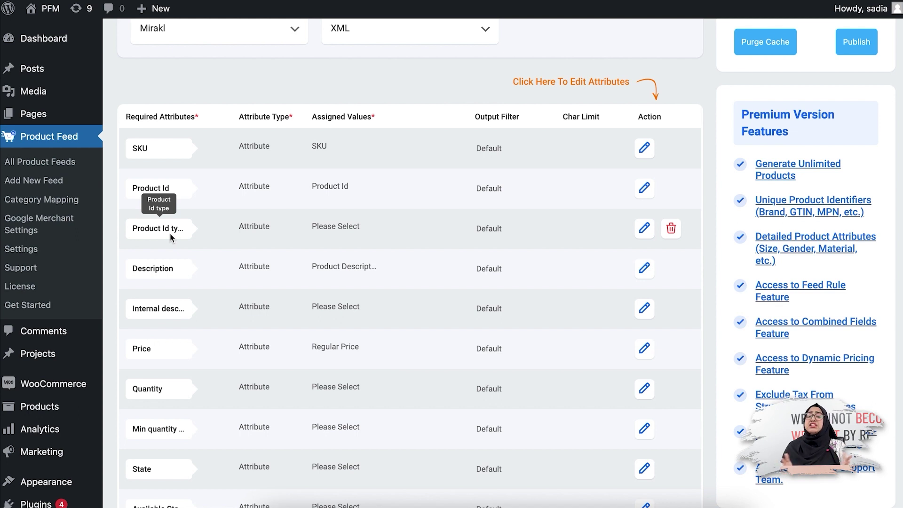
pyautogui.scroll(-2, 172, 238)
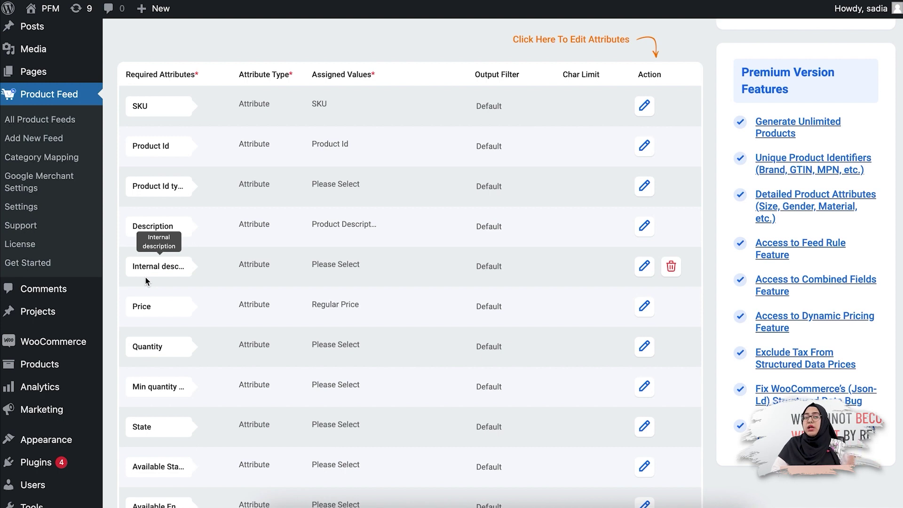
pyautogui.scroll(-3, 146, 278)
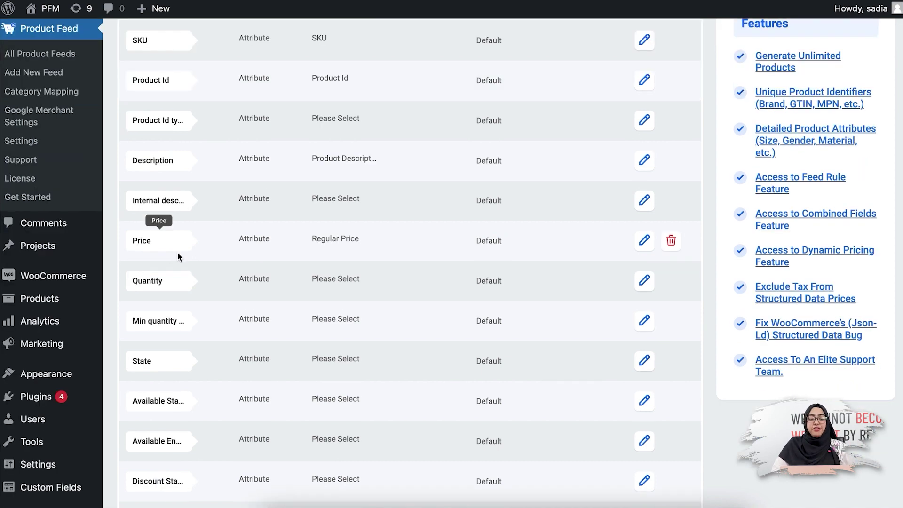
pyautogui.click(644, 240)
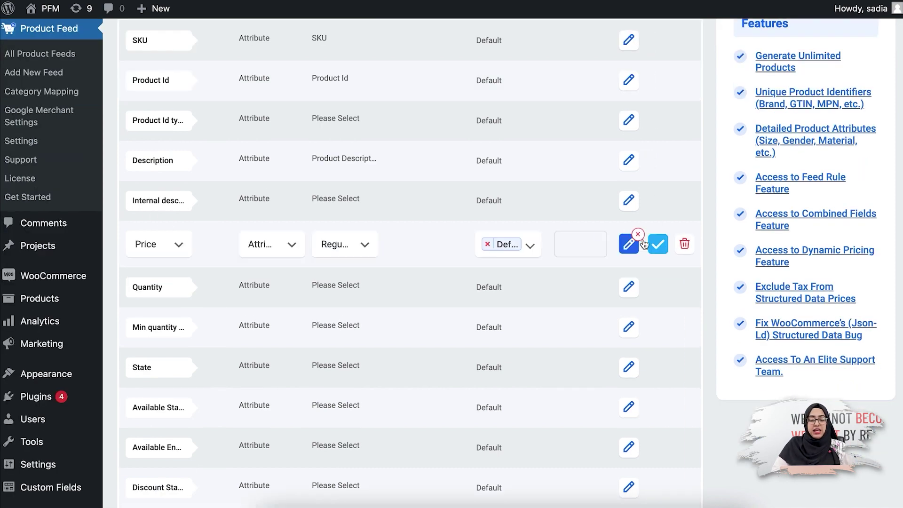
pyautogui.click(360, 249)
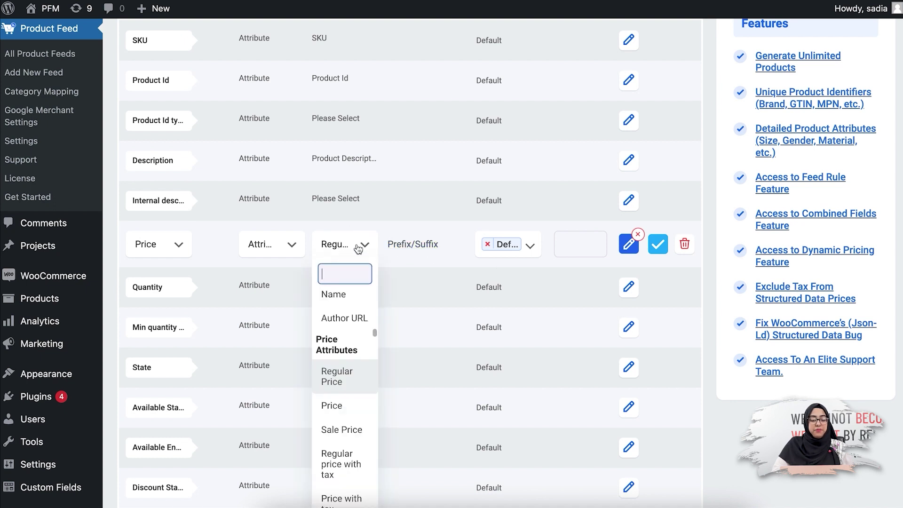
pyautogui.scroll(-2, 356, 379)
pyautogui.scroll(-3, 358, 380)
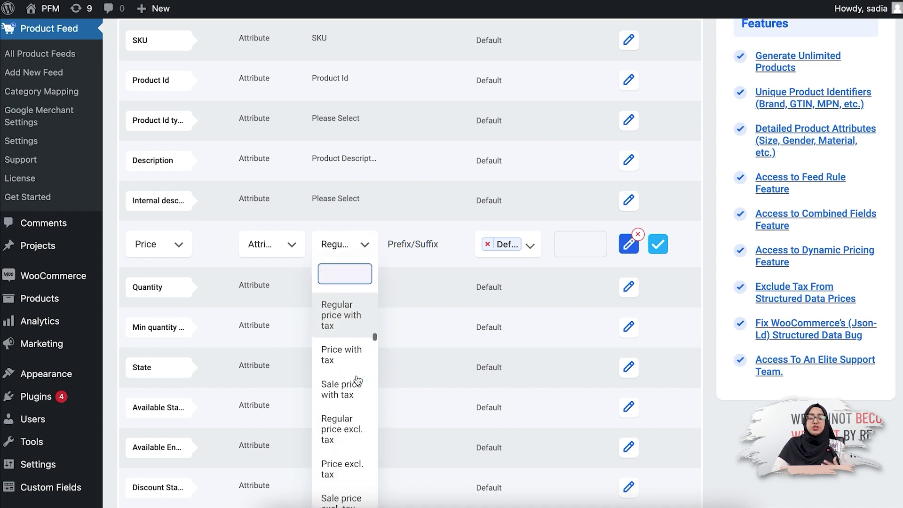
pyautogui.scroll(2, 353, 358)
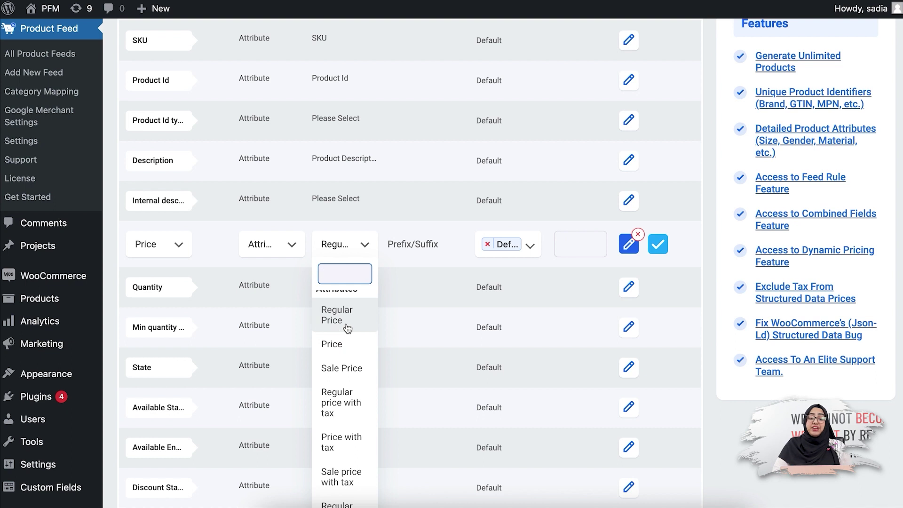
pyautogui.scroll(-1, 346, 330)
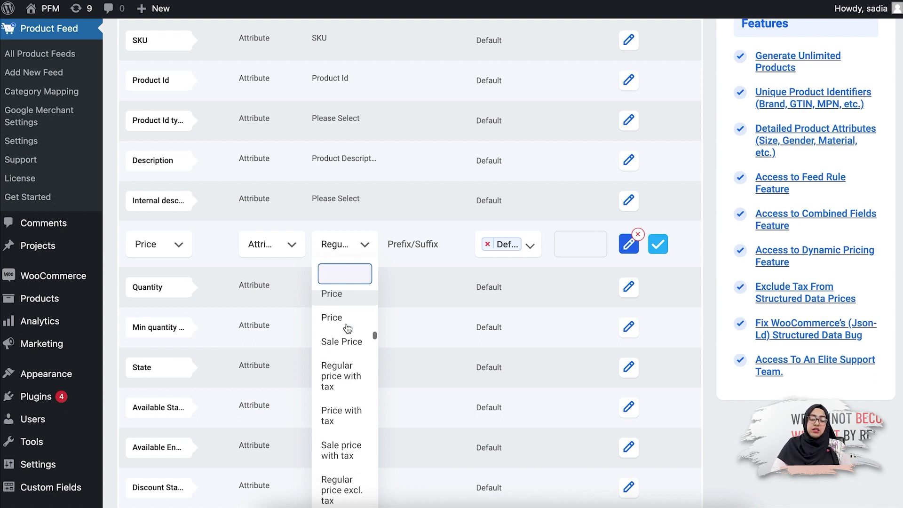
pyautogui.scroll(-2, 343, 335)
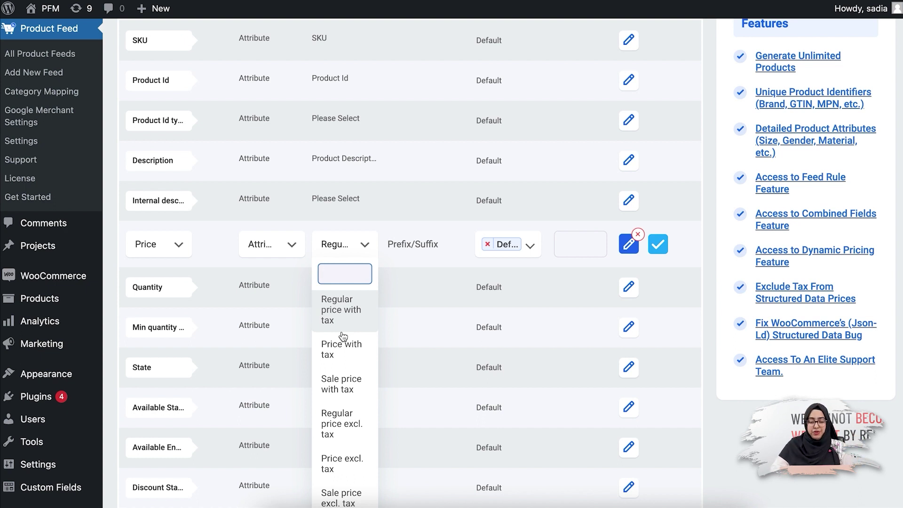
pyautogui.click(657, 245)
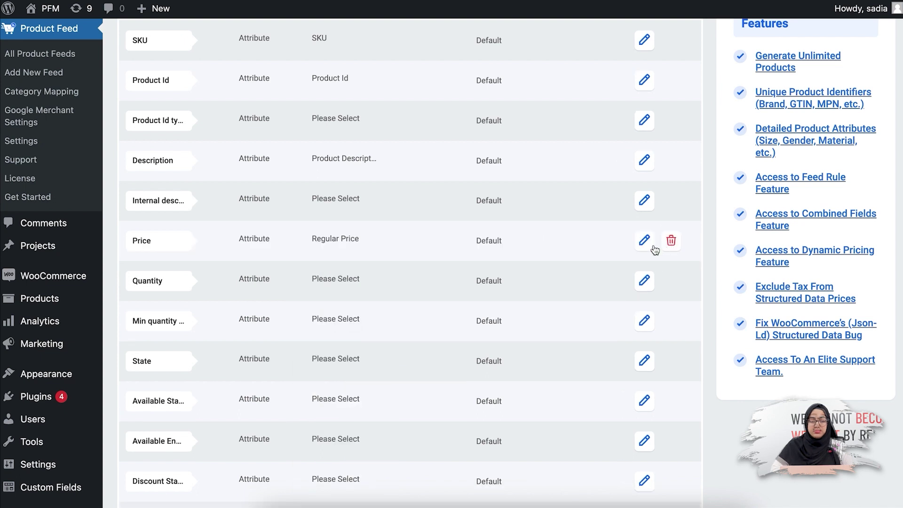
pyautogui.scroll(-2, 162, 223)
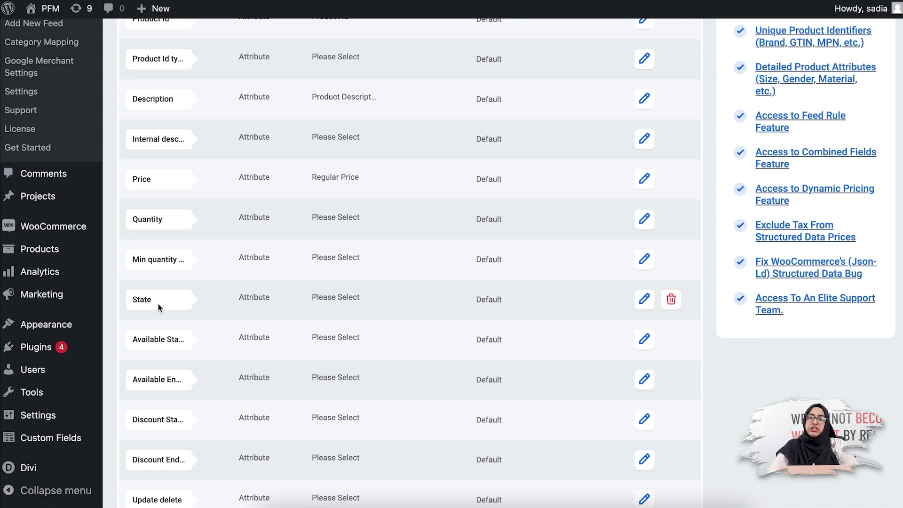
# Step: Delete the Discount Start and Discount End date rows from the attribute table
pyautogui.scroll(-2, 165, 329)
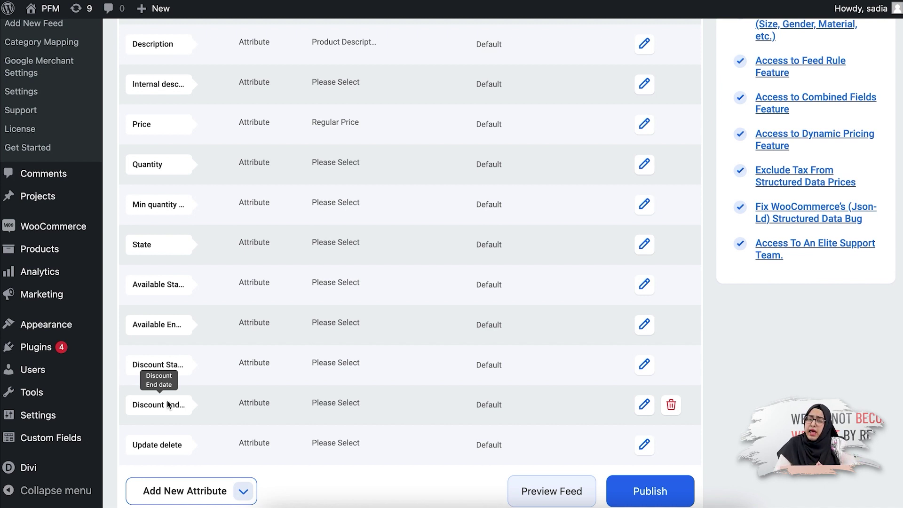
pyautogui.click(671, 365)
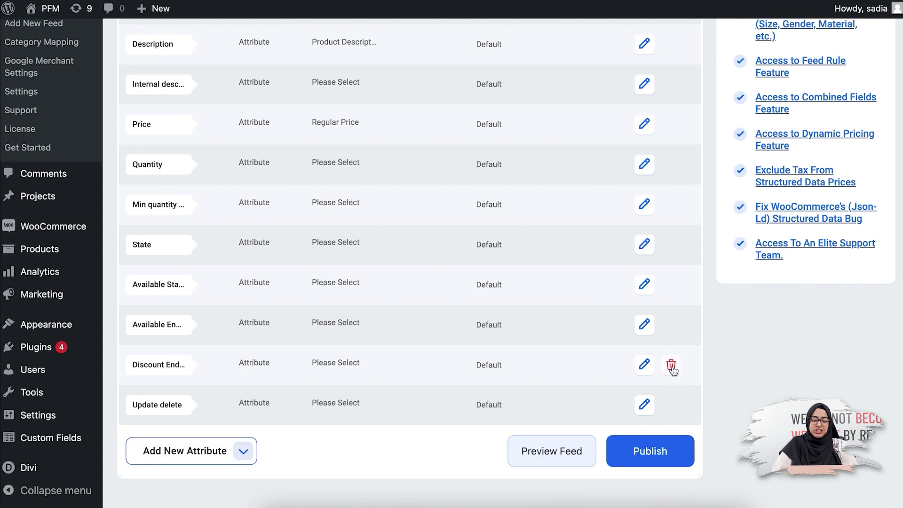
pyautogui.click(671, 365)
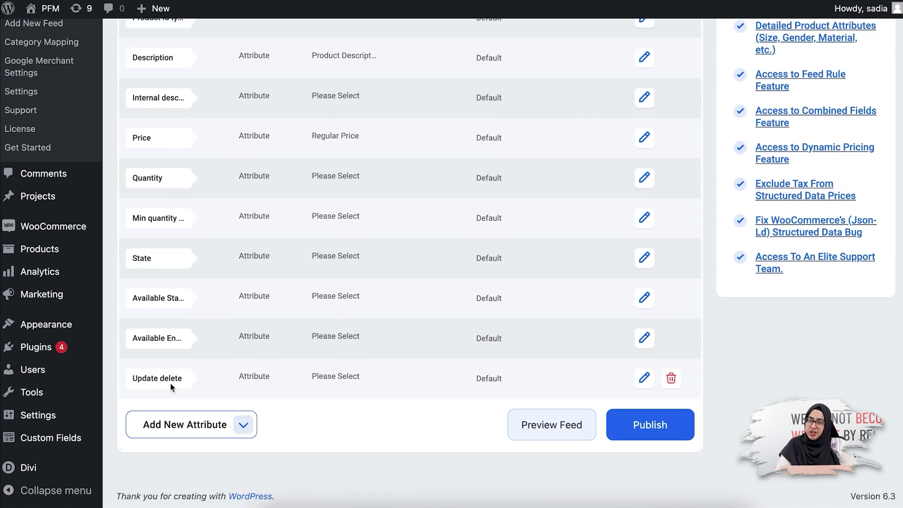
# Step: Map the product ID type attribute to SKU
pyautogui.scroll(5, 375, 289)
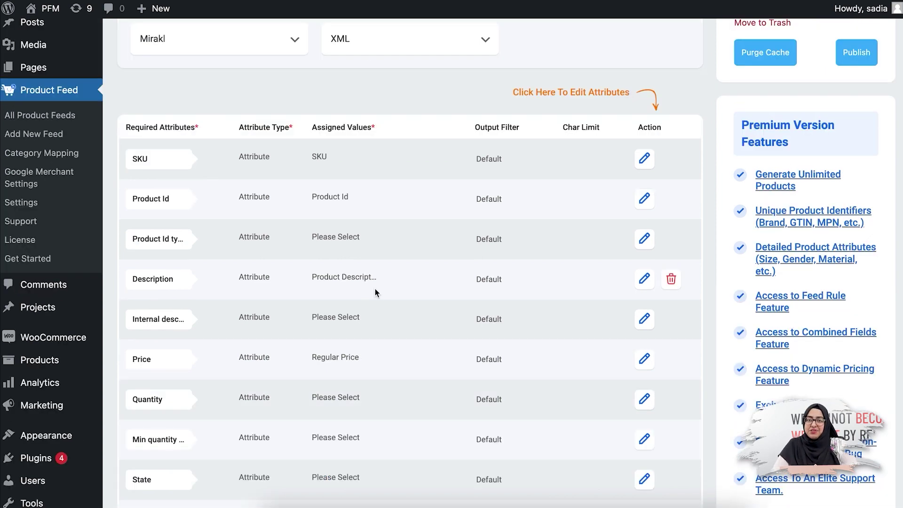
pyautogui.click(645, 238)
pyautogui.click(357, 242)
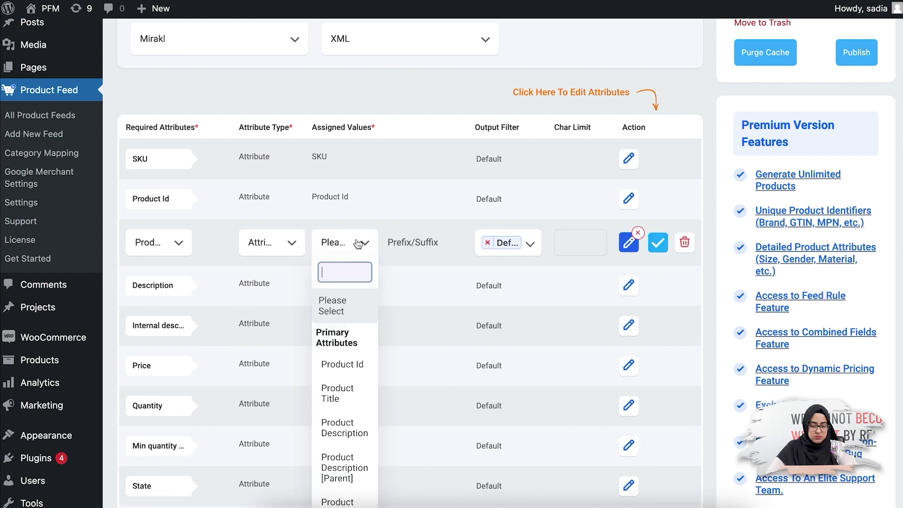
pyautogui.write('sku')
pyautogui.click(333, 334)
pyautogui.click(658, 243)
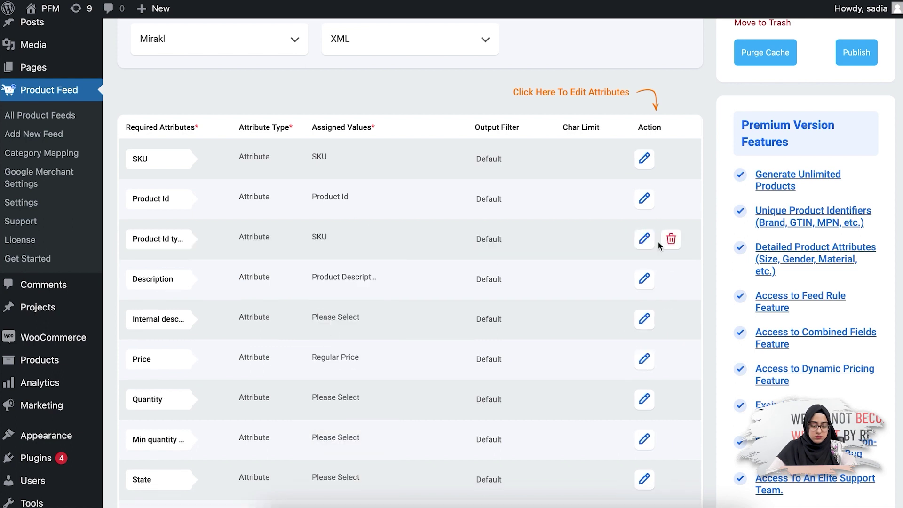
# Step: Map the internal description attribute to Product Short Description
pyautogui.click(646, 325)
pyautogui.click(344, 322)
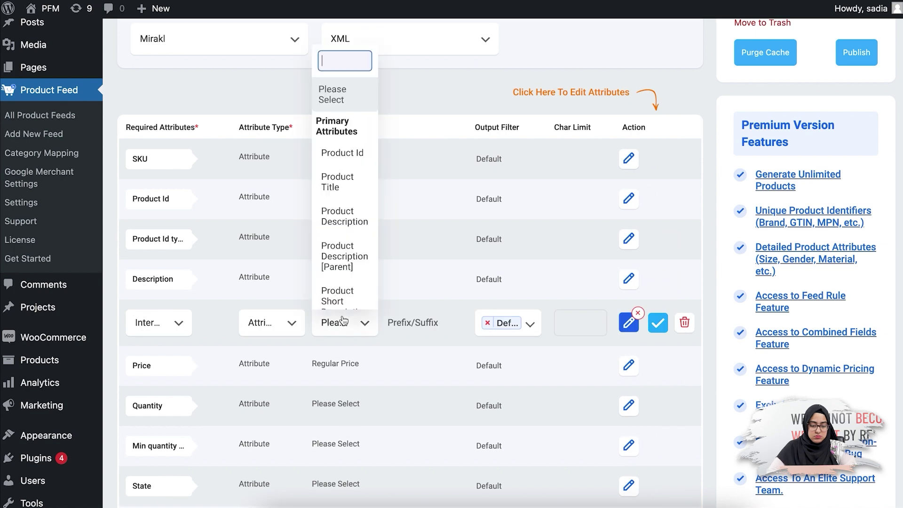
pyautogui.write('sho')
pyautogui.click(345, 129)
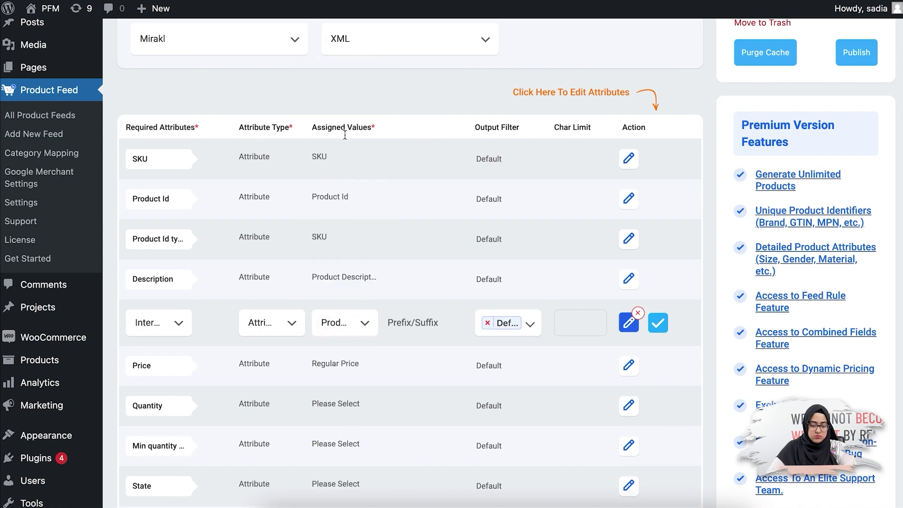
pyautogui.click(658, 323)
# Step: Give the Update delete attribute the static value 'update'
pyautogui.scroll(-3, 658, 322)
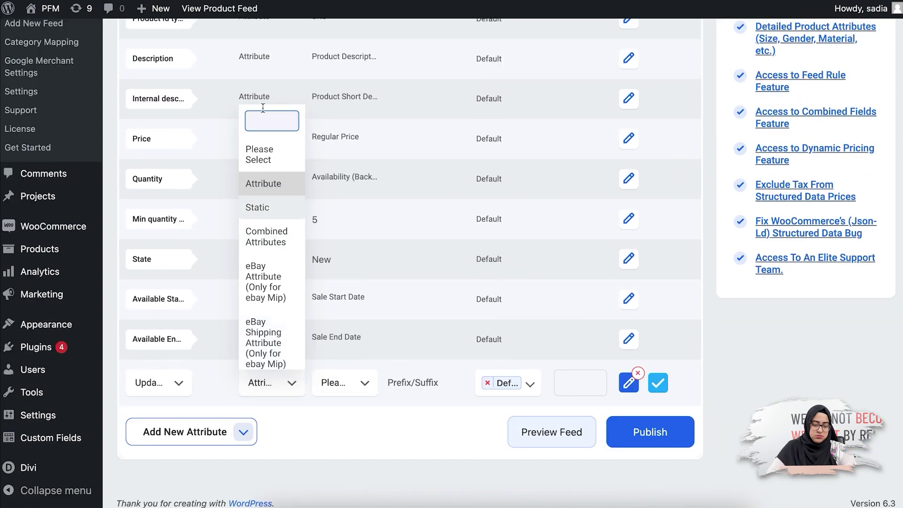
pyautogui.click(257, 207)
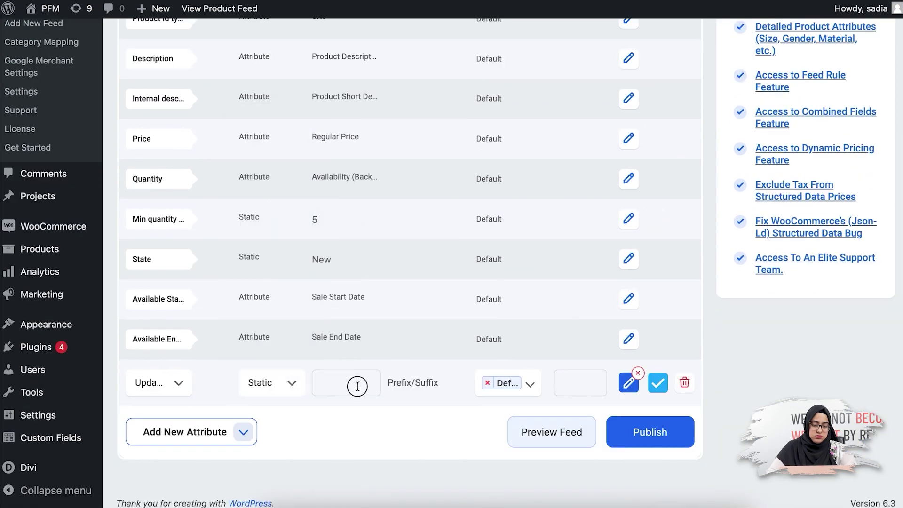
pyautogui.click(354, 383)
pyautogui.write('update')
pyautogui.click(658, 382)
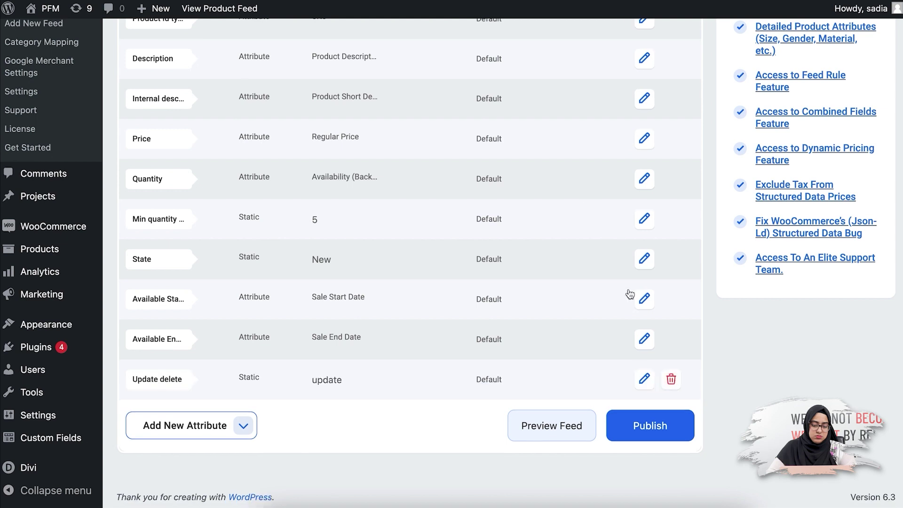
pyautogui.scroll(10, 585, 204)
pyautogui.scroll(-8, 585, 203)
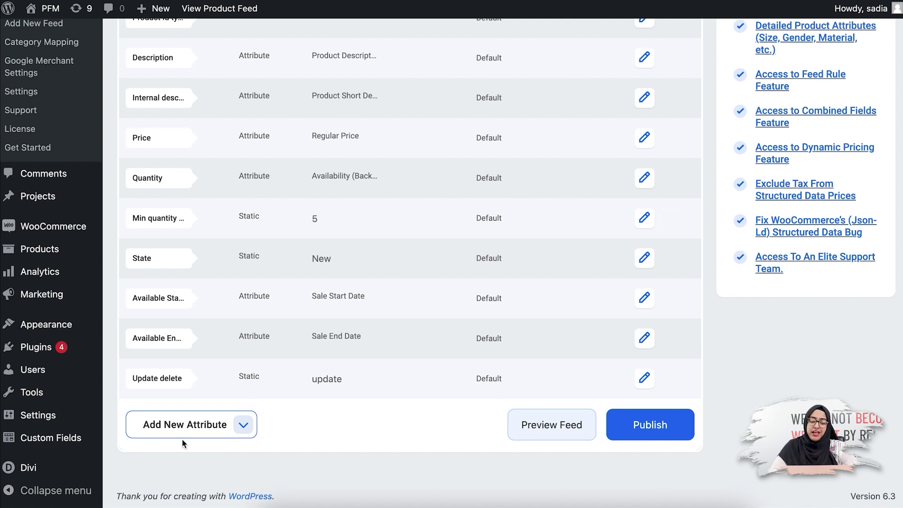
pyautogui.click(196, 425)
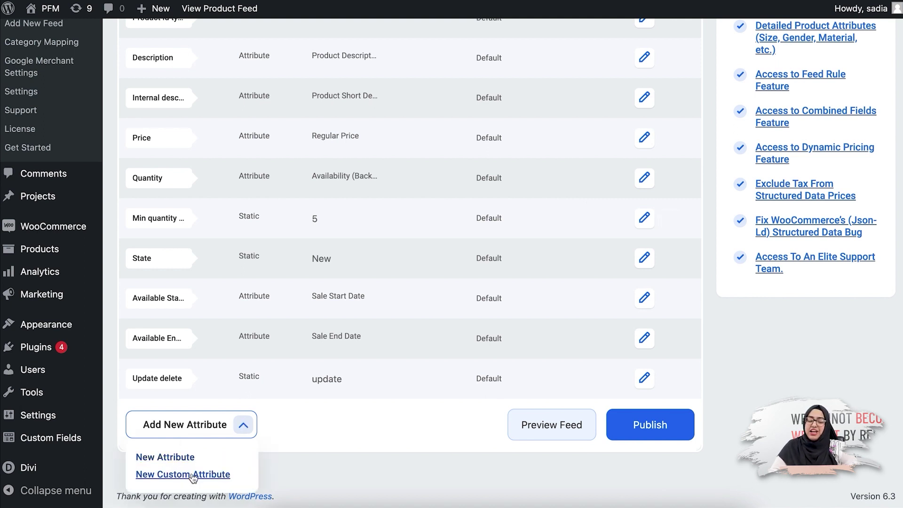
pyautogui.click(340, 461)
pyautogui.scroll(10, 366, 417)
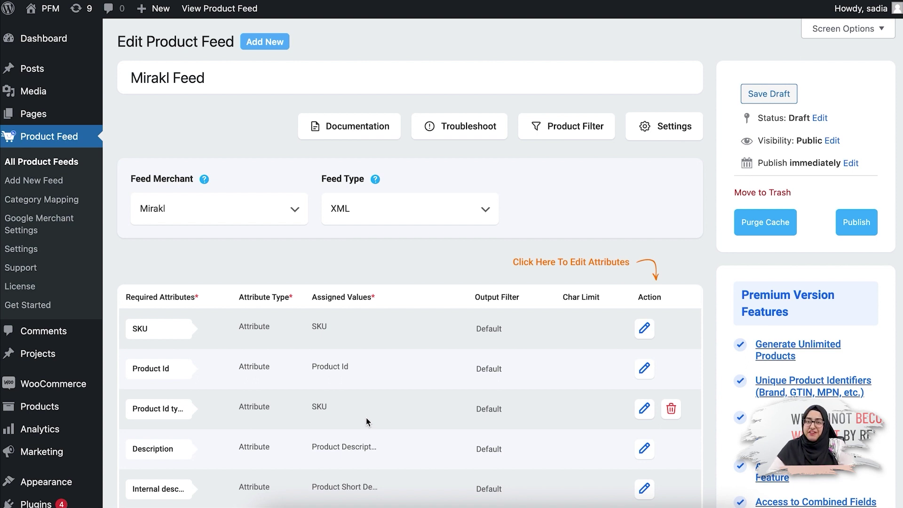
pyautogui.click(661, 136)
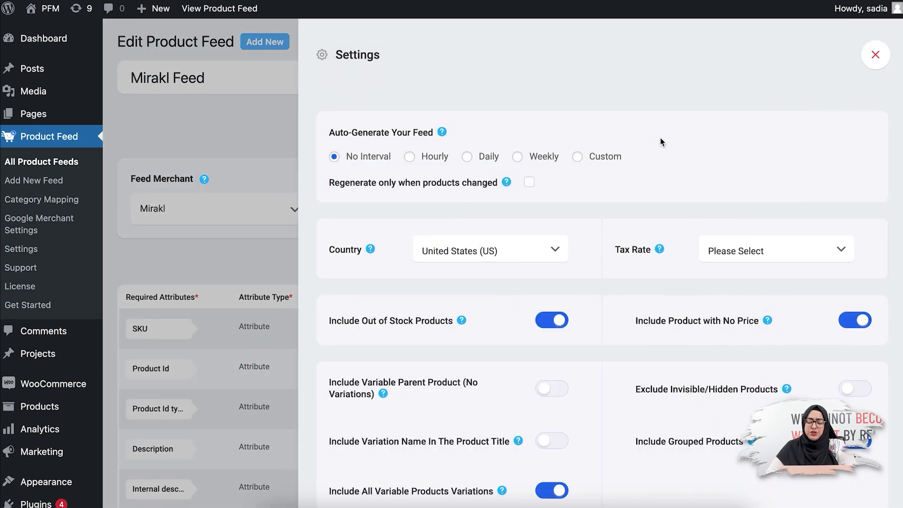
pyautogui.scroll(-3, 660, 141)
pyautogui.scroll(-1, 661, 141)
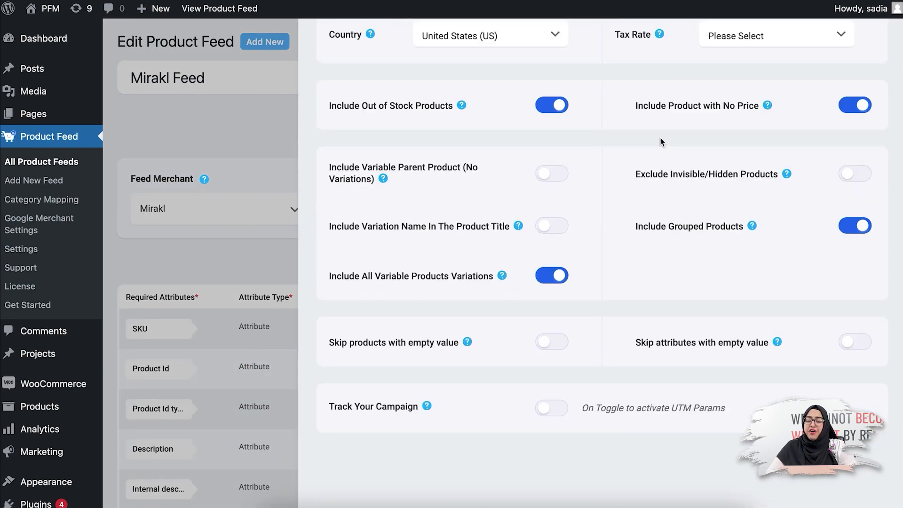
pyautogui.scroll(4, 660, 137)
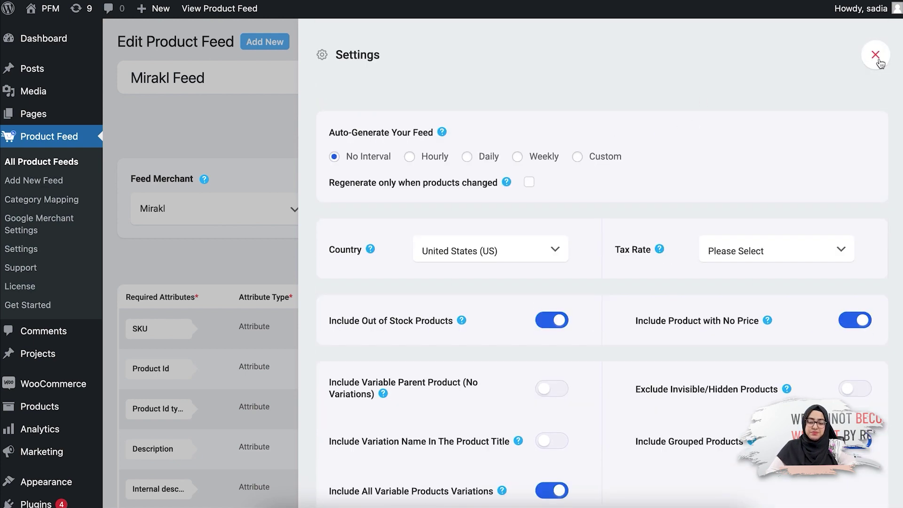
pyautogui.click(876, 56)
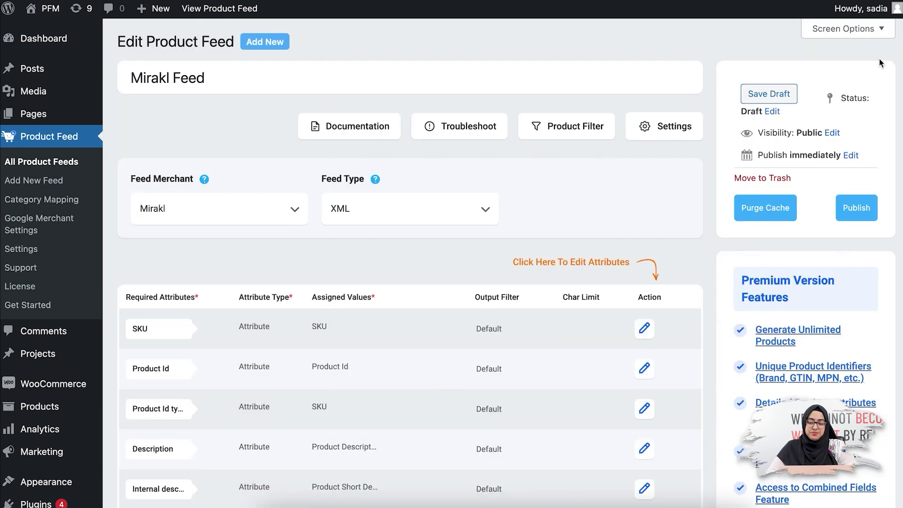
pyautogui.click(582, 133)
pyautogui.click(561, 120)
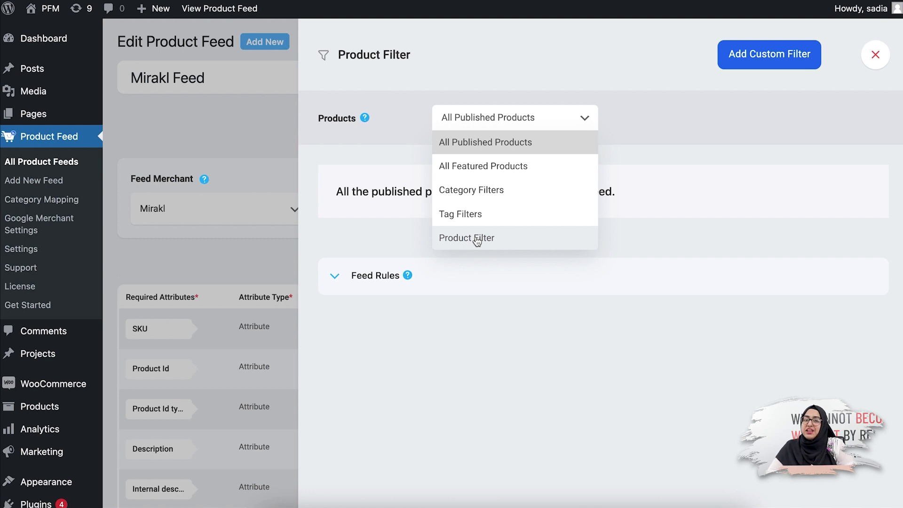
pyautogui.click(791, 69)
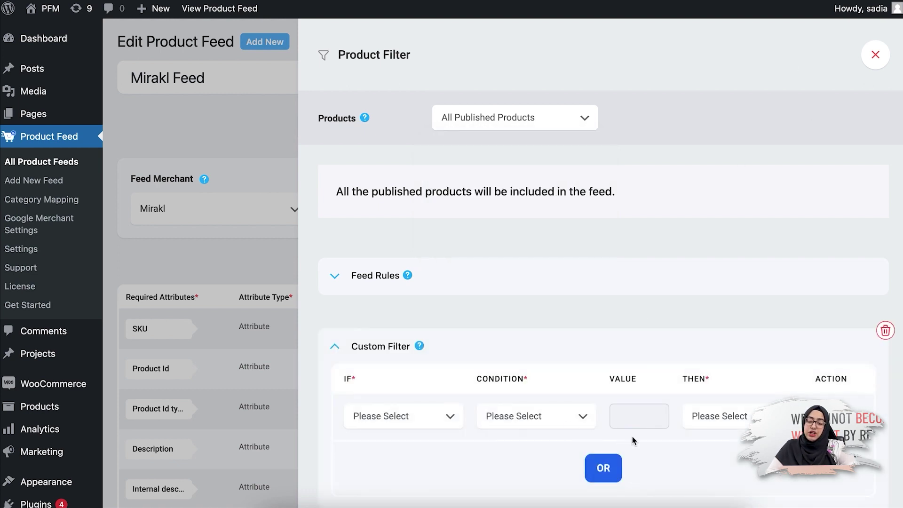
pyautogui.click(603, 279)
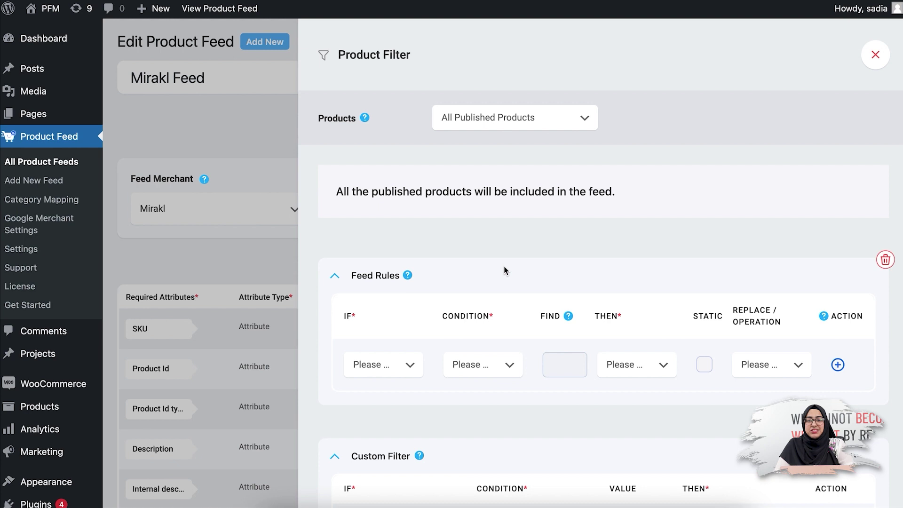
pyautogui.click(885, 260)
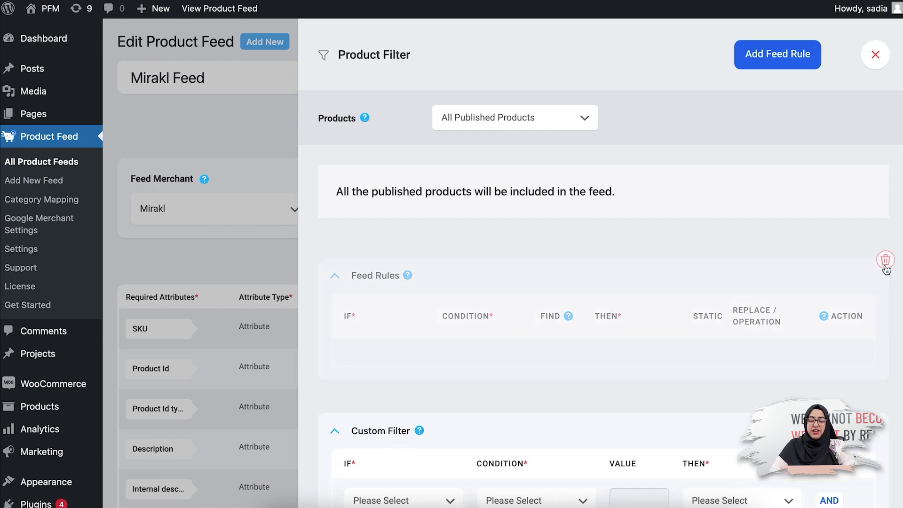
pyautogui.click(885, 260)
pyautogui.click(876, 54)
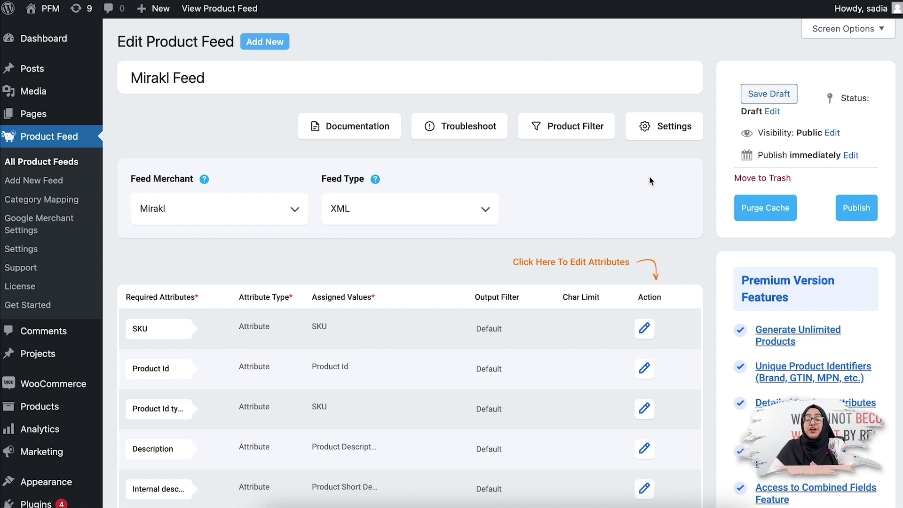
pyautogui.click(863, 211)
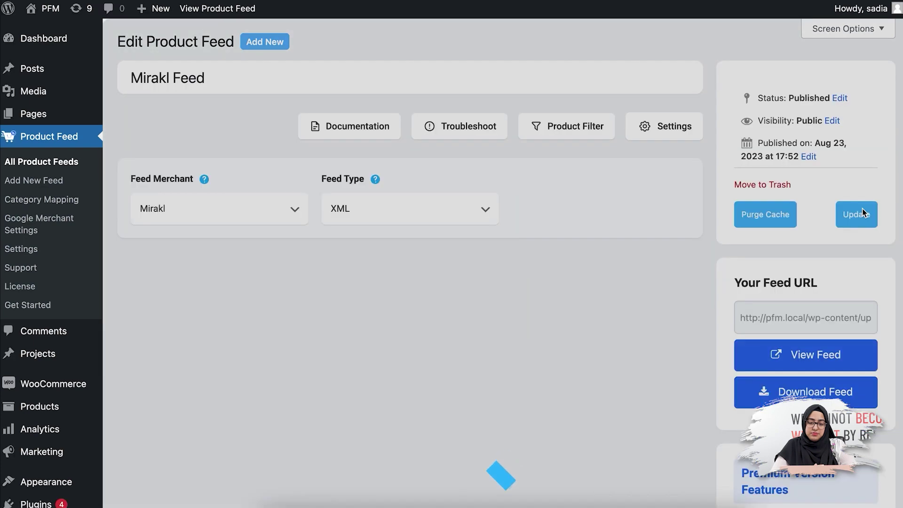
# Step: Select the Mirakl Feed's generated URL in the sidebar
pyautogui.scroll(-5, 617, 212)
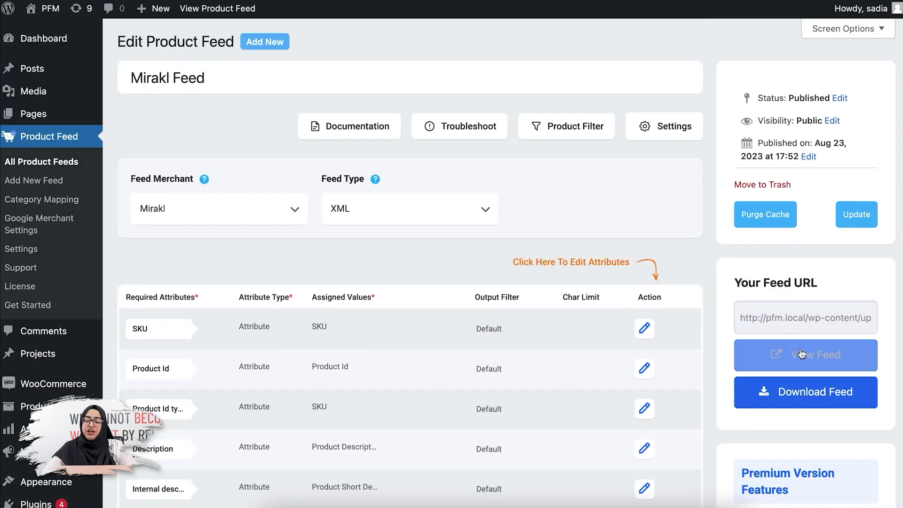
pyautogui.click(801, 318)
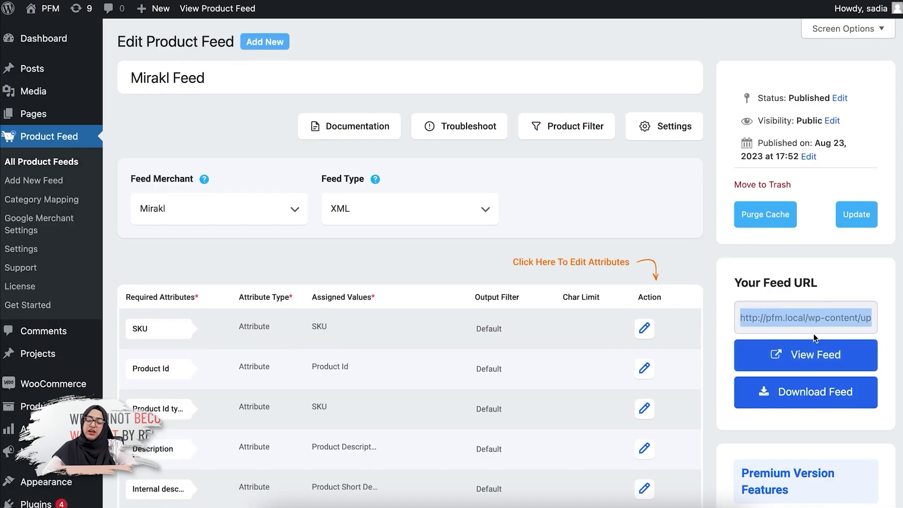
# Step: View the feed's XML and scroll through offers like woo-belt and woo-cap
pyautogui.click(826, 361)
pyautogui.scroll(-15, 827, 362)
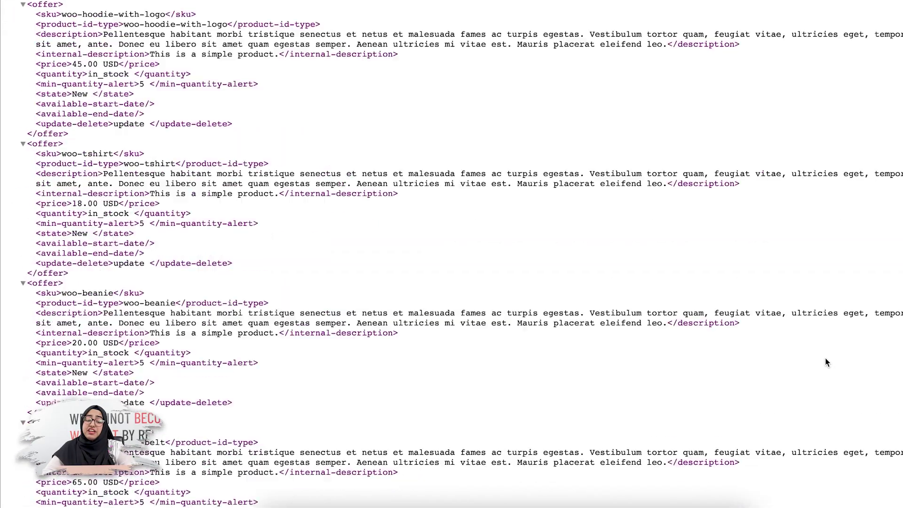
pyautogui.scroll(-1, 827, 362)
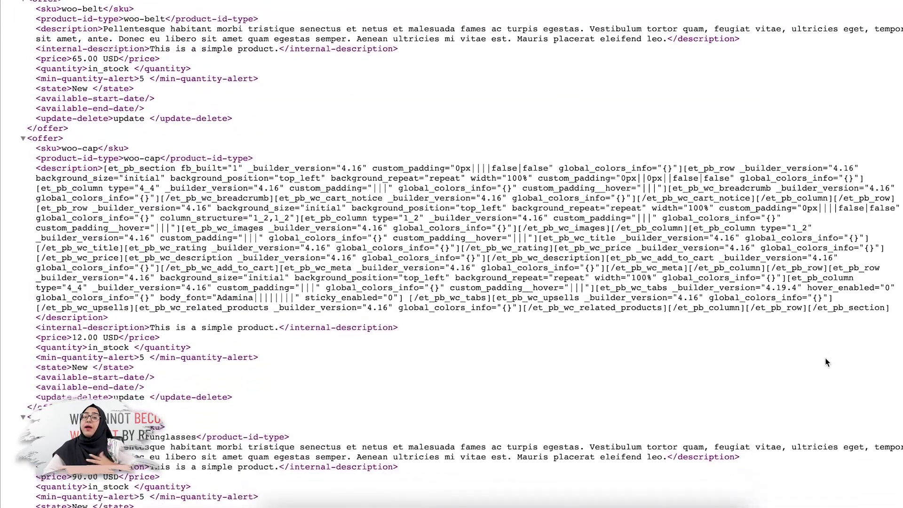